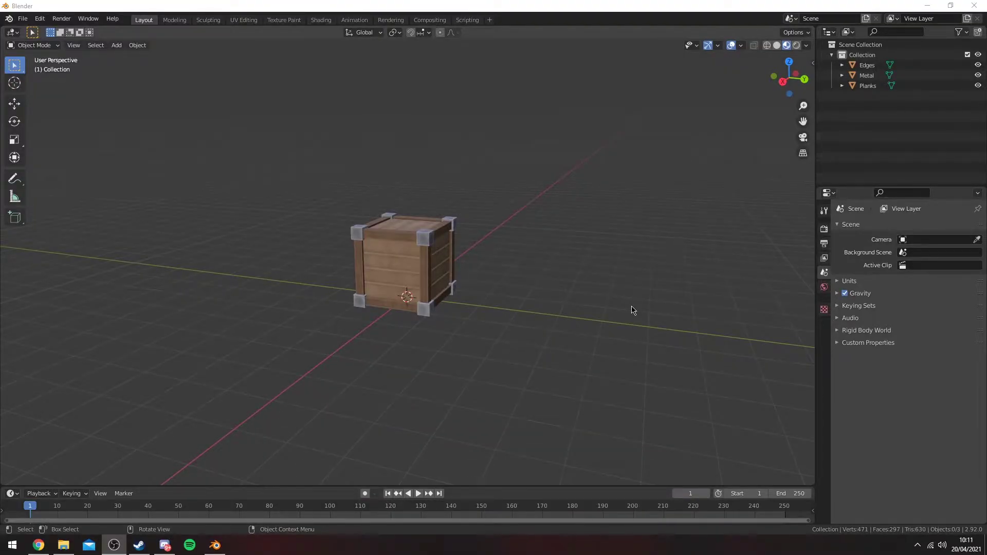
Box-select the crate parts, orbit to a side-on view, reselect them, then clear the selection.
{"action": "left_click_drag", "start_coordinate": [568, 157], "coordinate": [330, 330]}
{"action": "left_click", "coordinate": [540, 251]}
{"action": "middle_click_drag", "start_coordinate": [540, 251], "coordinate": [560, 162]}
{"action": "left_click_drag", "start_coordinate": [560, 162], "coordinate": [325, 336]}
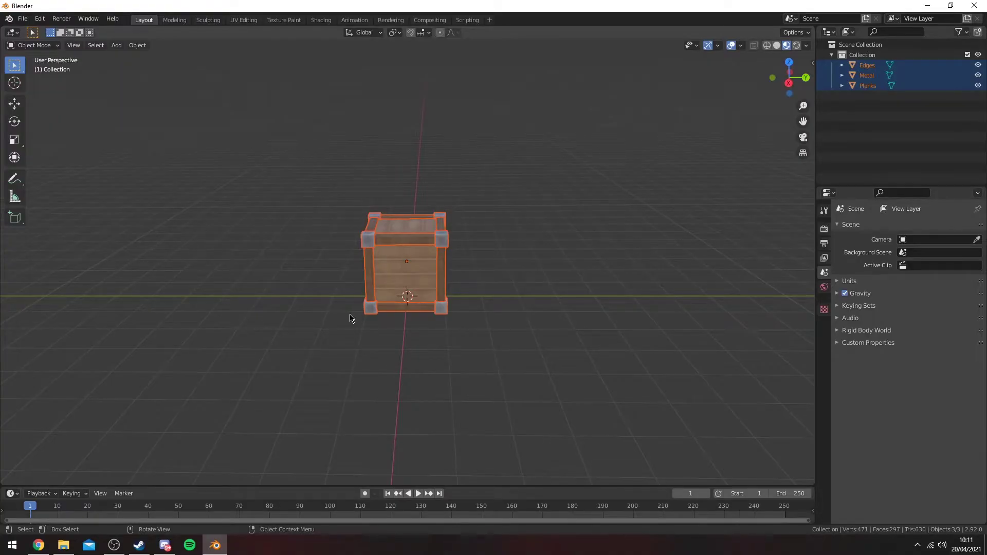
{"action": "left_click", "coordinate": [544, 256]}
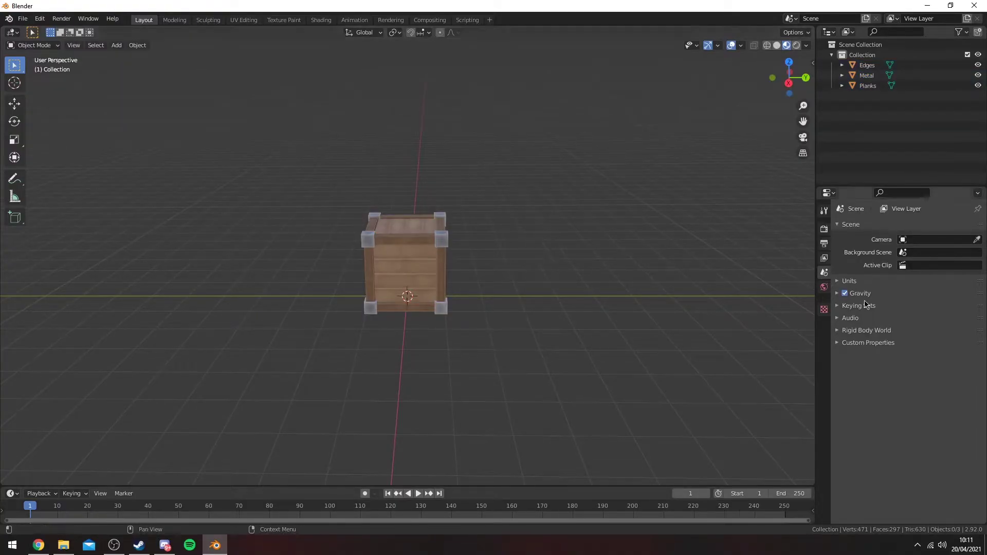
Switch over to the Discord window and scroll through it.
{"action": "key", "text": "alt+Tab"}
{"action": "scroll", "coordinate": [576, 352], "scroll_direction": "up", "scroll_amount": 10}
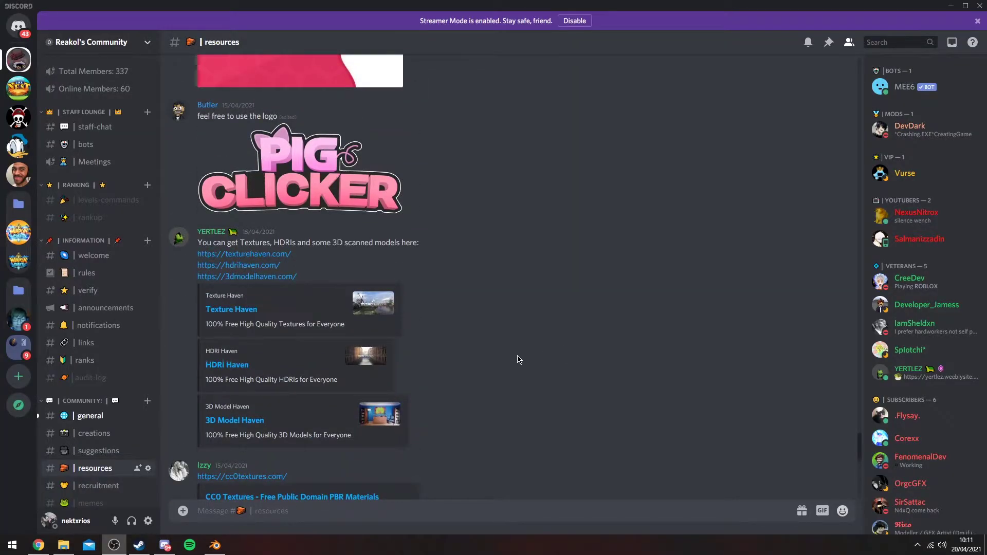
{"action": "scroll", "coordinate": [518, 359], "scroll_direction": "up", "scroll_amount": 10}
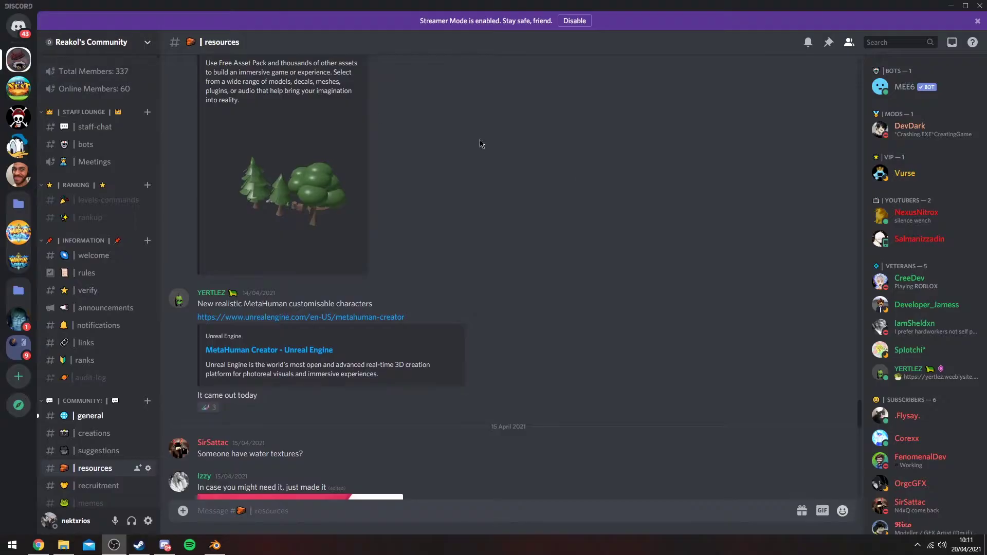
{"action": "scroll", "coordinate": [605, 217], "scroll_direction": "down", "scroll_amount": 7}
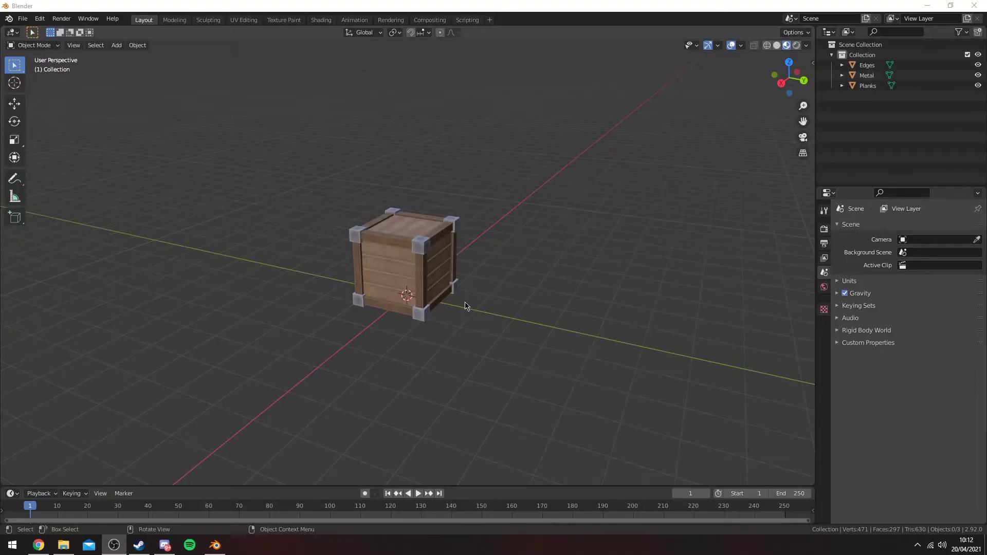
Back in Blender, orbit around the crate and box-select Edges, Metal and Planks.
{"action": "middle_click_drag", "start_coordinate": [485, 287], "coordinate": [573, 173]}
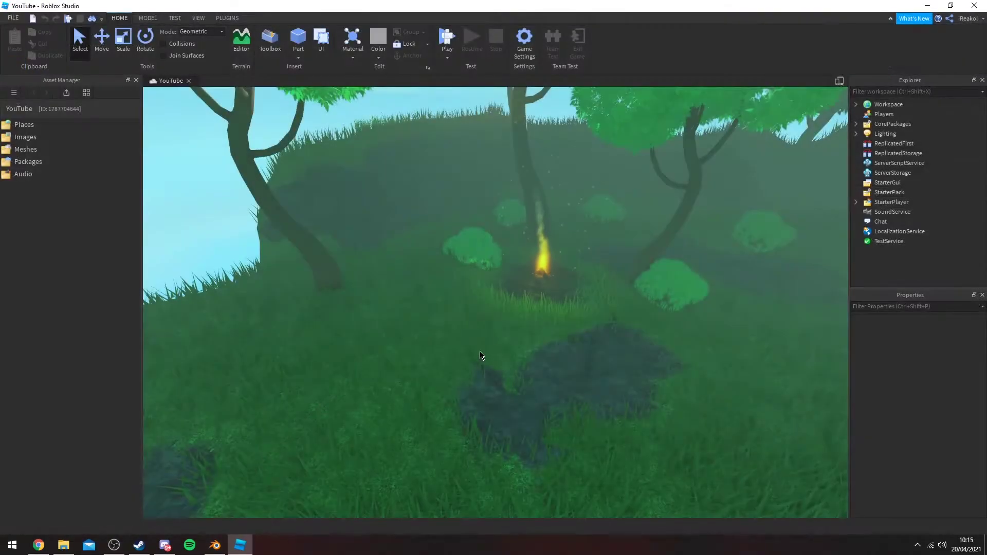
{"action": "right_click_drag", "start_coordinate": [482, 356], "coordinate": [501, 330]}
{"action": "left_click", "coordinate": [215, 545]}
{"action": "left_click_drag", "start_coordinate": [540, 181], "coordinate": [468, 335]}
{"action": "left_click_drag", "start_coordinate": [554, 205], "coordinate": [260, 334]}
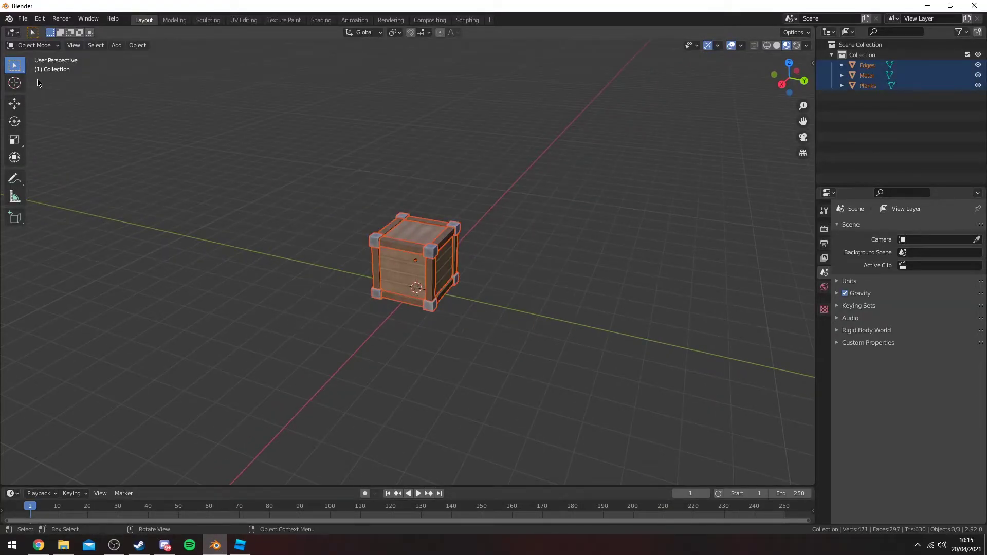
Start an FBX export from the File menu and set Path Mode to Copy.
{"action": "left_click", "coordinate": [25, 18]}
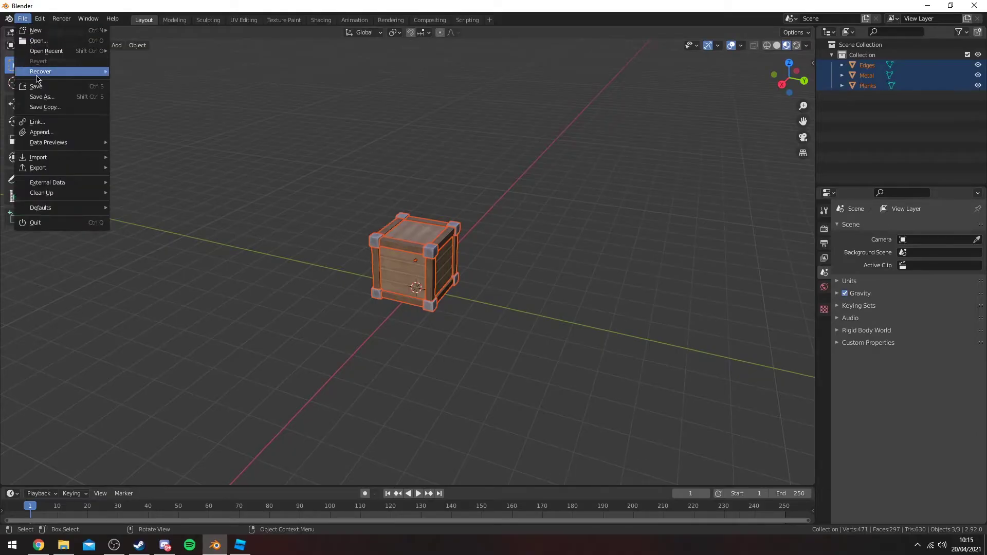
{"action": "mouse_move", "coordinate": [54, 168]}
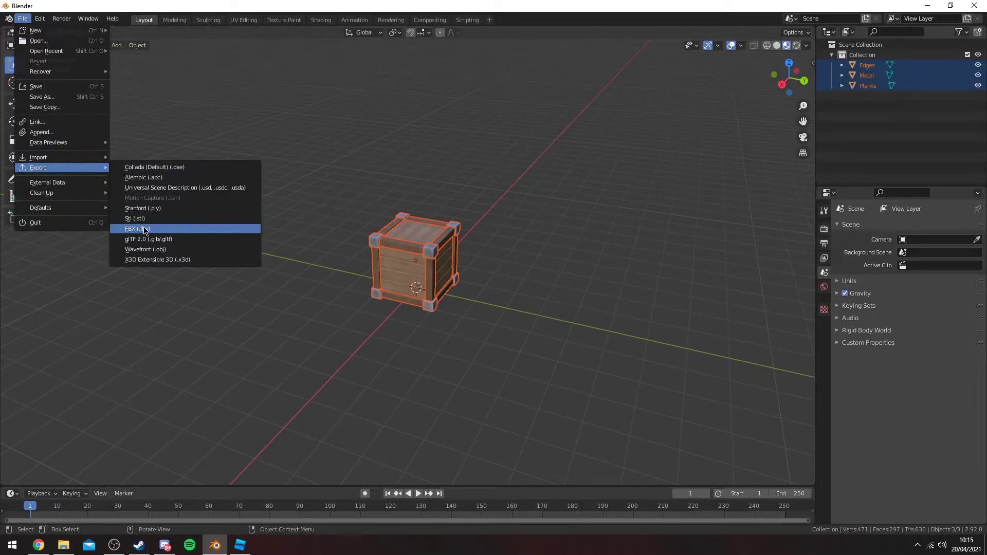
{"action": "left_click", "coordinate": [162, 230]}
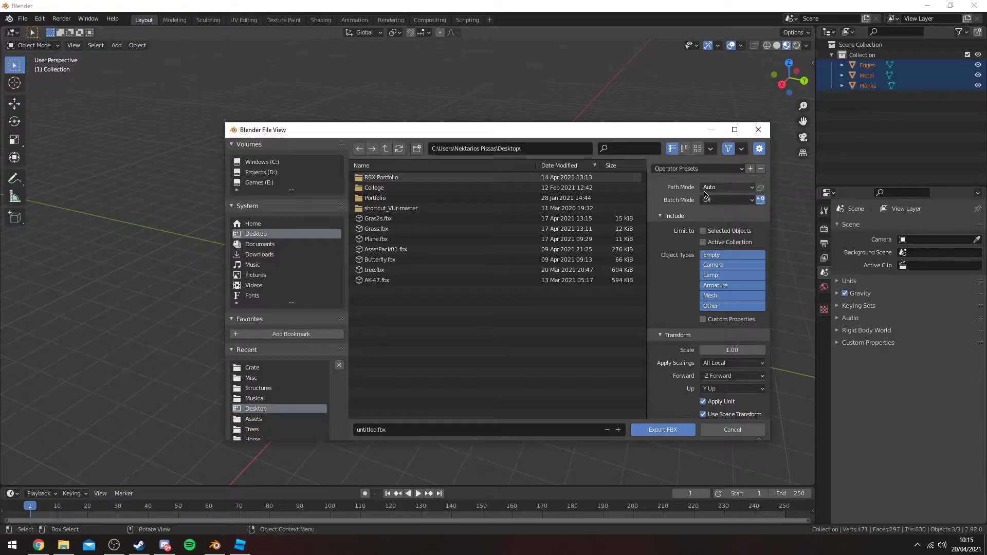
{"action": "left_click", "coordinate": [725, 191]}
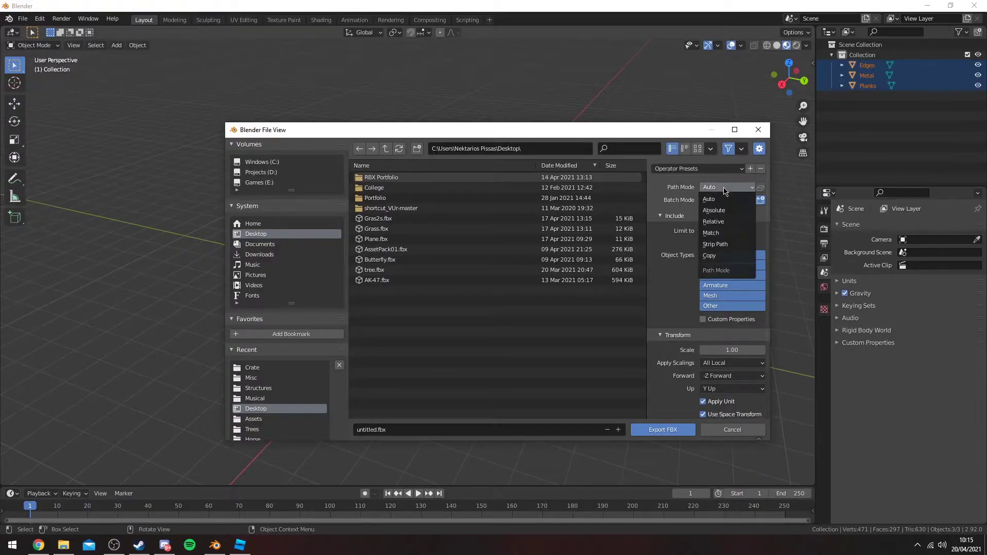
{"action": "left_click", "coordinate": [715, 257]}
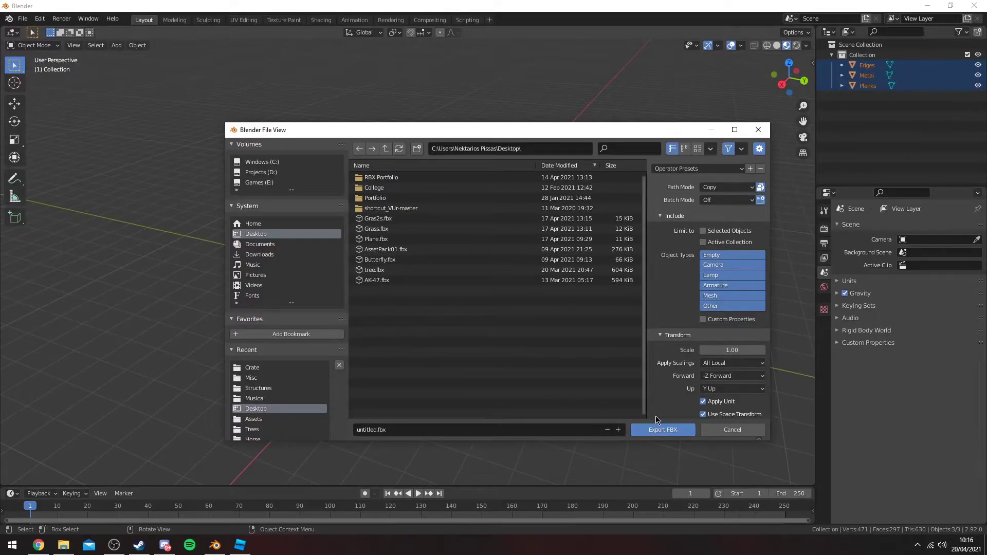
Write out the FBX file, then start an import from Roblox Studio's Asset Manager.
{"action": "left_click", "coordinate": [664, 430]}
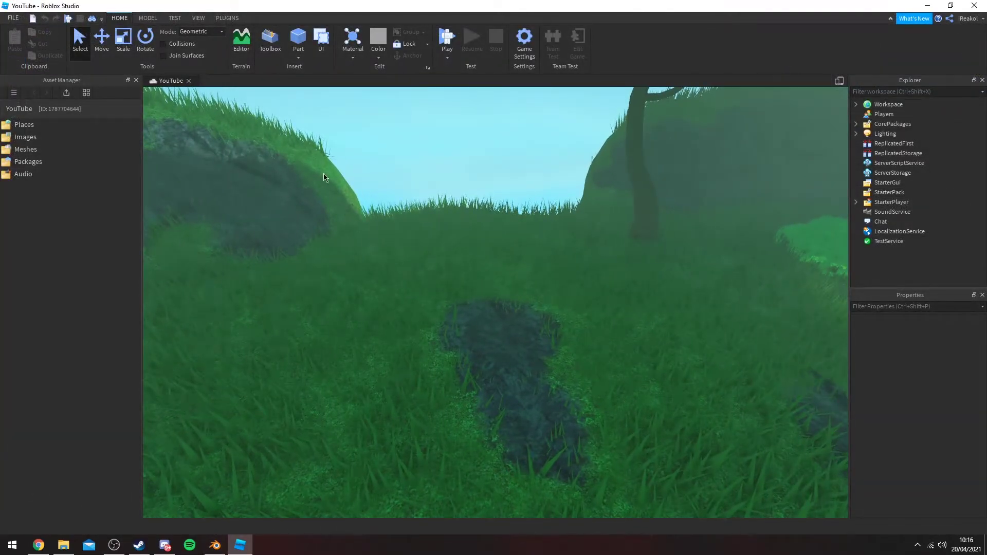
{"action": "left_click", "coordinate": [199, 18]}
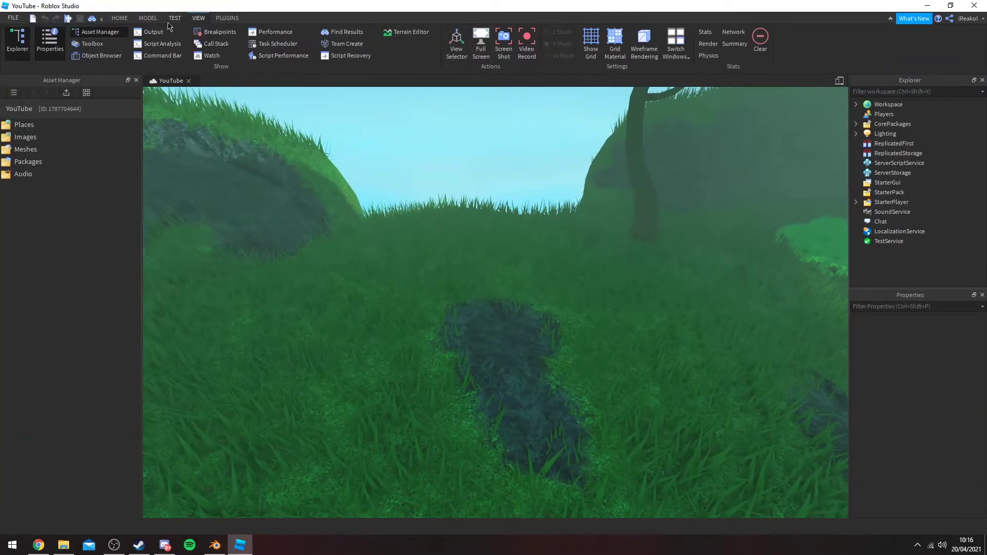
{"action": "left_click", "coordinate": [106, 34]}
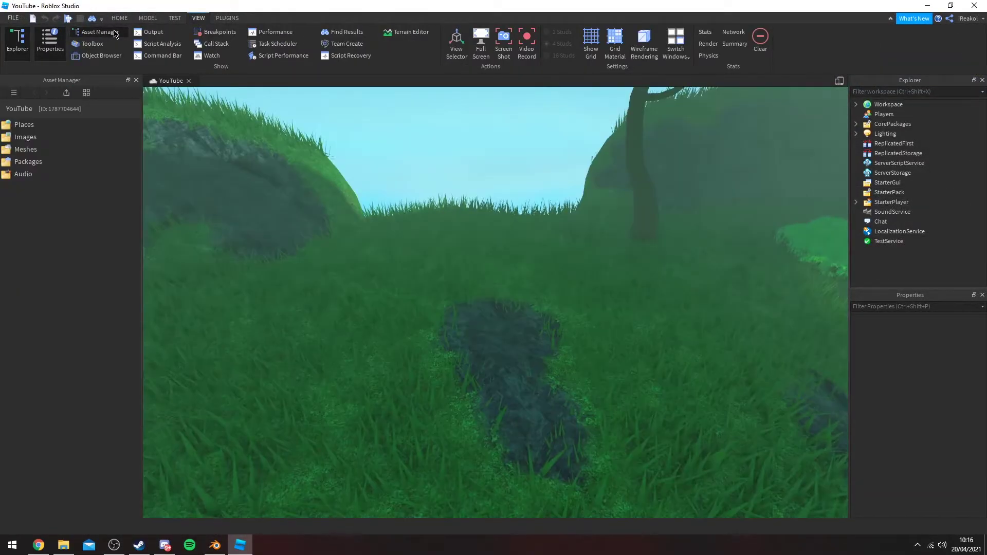
{"action": "left_click", "coordinate": [70, 96]}
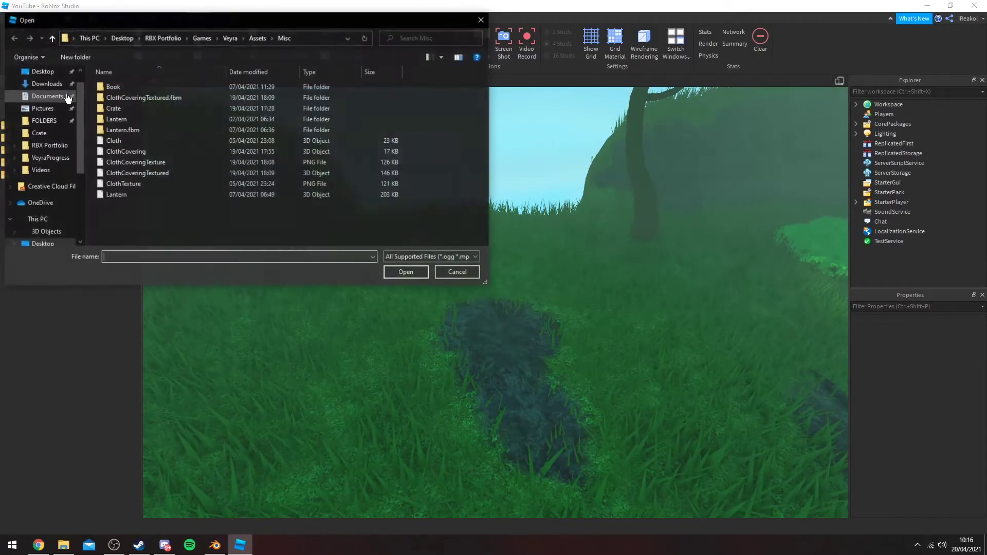
Point the file picker at the Desktop folder and move it to the screen centre.
{"action": "left_click", "coordinate": [42, 78]}
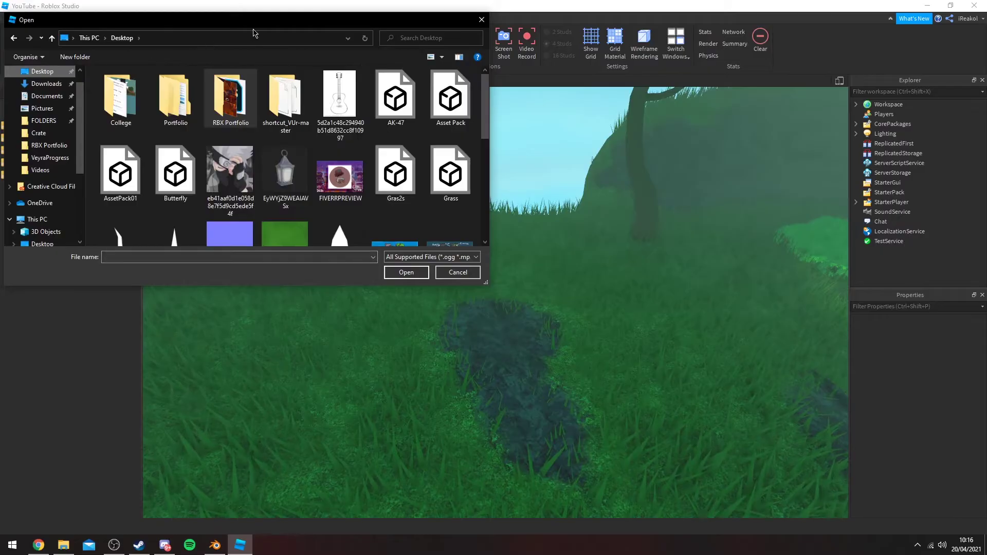
{"action": "left_click_drag", "start_coordinate": [252, 22], "coordinate": [465, 137]}
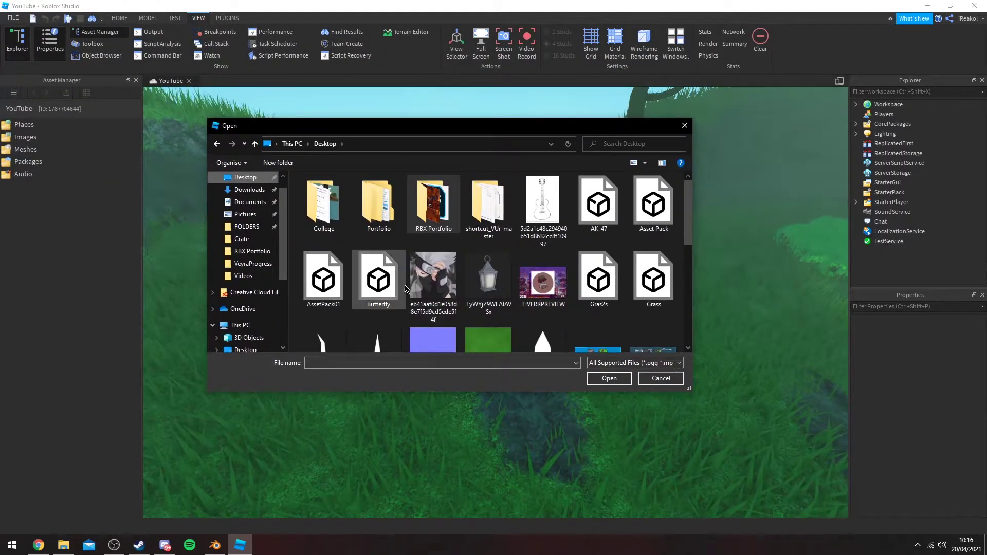
{"action": "left_click_drag", "start_coordinate": [692, 208], "coordinate": [684, 297]}
Import untitled.fbx with Apply, then continue the import after Planks fails.
{"action": "double_click", "coordinate": [434, 321]}
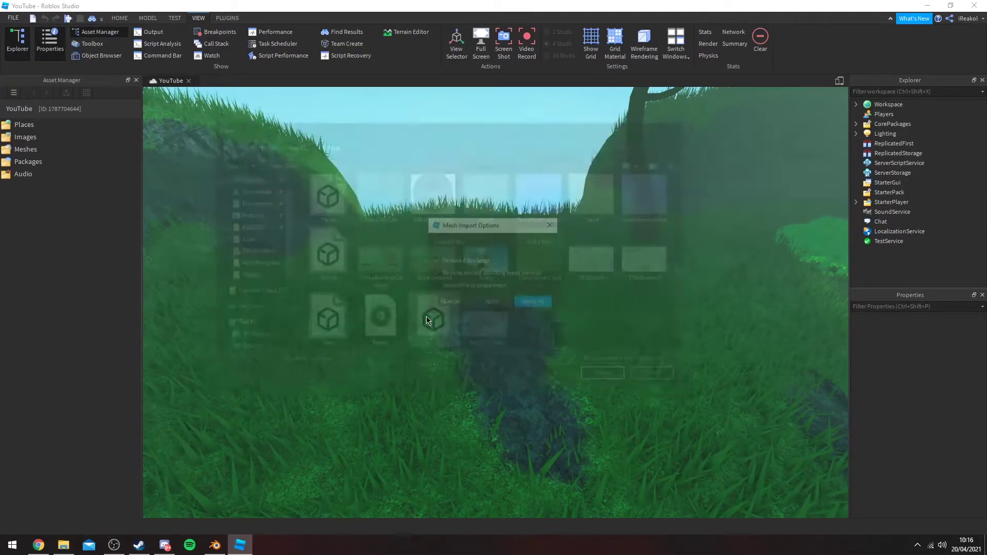
{"action": "left_click", "coordinate": [505, 303]}
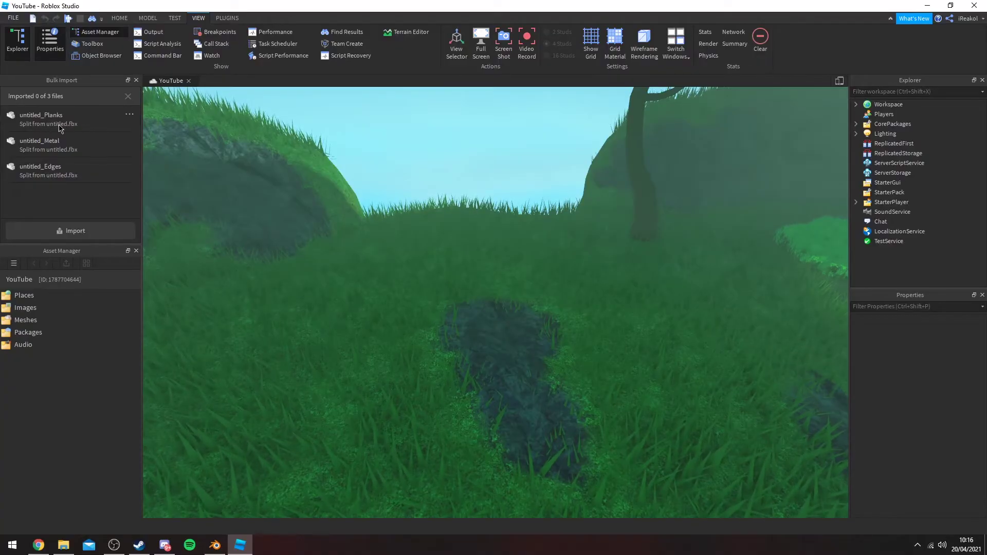
{"action": "left_click", "coordinate": [128, 96]}
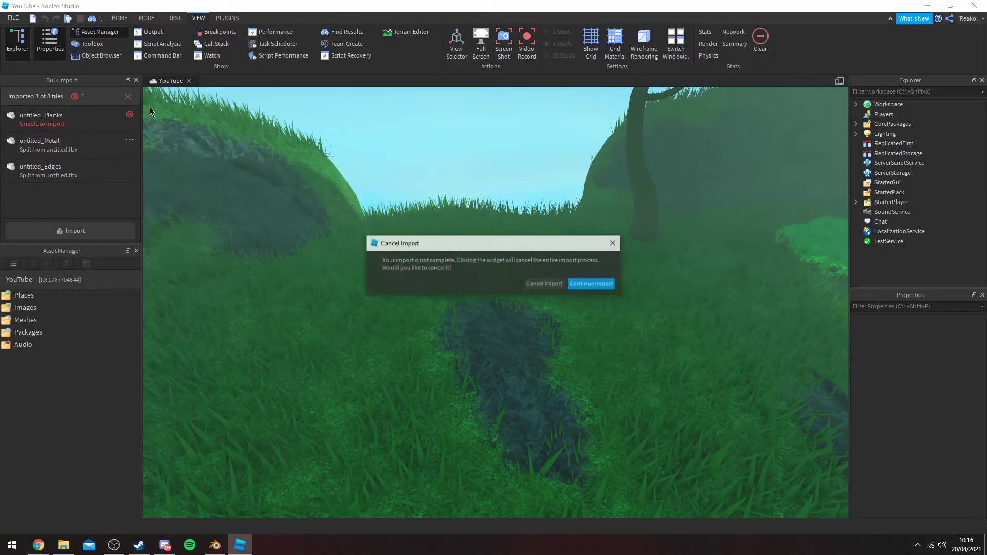
{"action": "left_click", "coordinate": [487, 282]}
Re-add untitled.fbx and apply its mesh import settings again.
{"action": "left_click", "coordinate": [71, 231]}
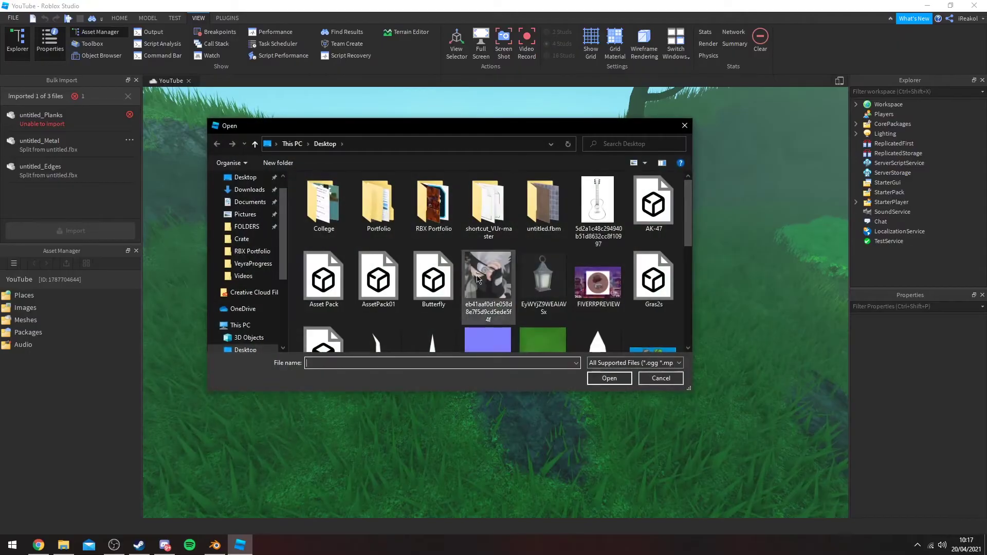
{"action": "scroll", "coordinate": [489, 283], "scroll_direction": "down", "scroll_amount": 5}
{"action": "double_click", "coordinate": [490, 323]}
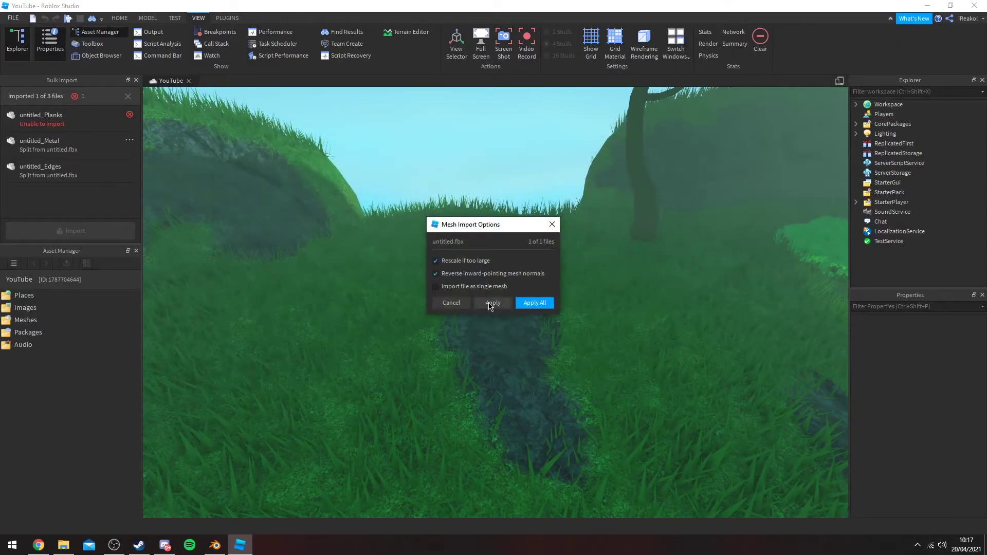
{"action": "left_click", "coordinate": [492, 304]}
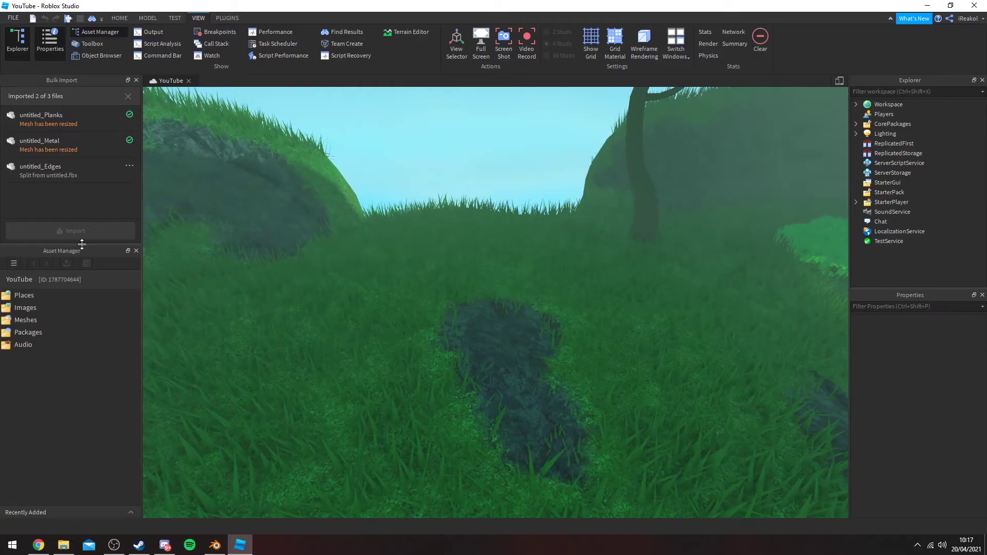
Insert untitled_Planks, untitled_Metal and untitled_Edges together using Insert With Location.
{"action": "left_click", "coordinate": [60, 309]}
{"action": "left_click", "coordinate": [46, 335], "text": "shift"}
{"action": "right_click", "coordinate": [45, 322]}
{"action": "left_click", "coordinate": [104, 341]}
Switch to the Scale tool, focus the camera on the crate, then deselect it.
{"action": "scroll", "coordinate": [495, 316], "scroll_direction": "up", "scroll_amount": 10}
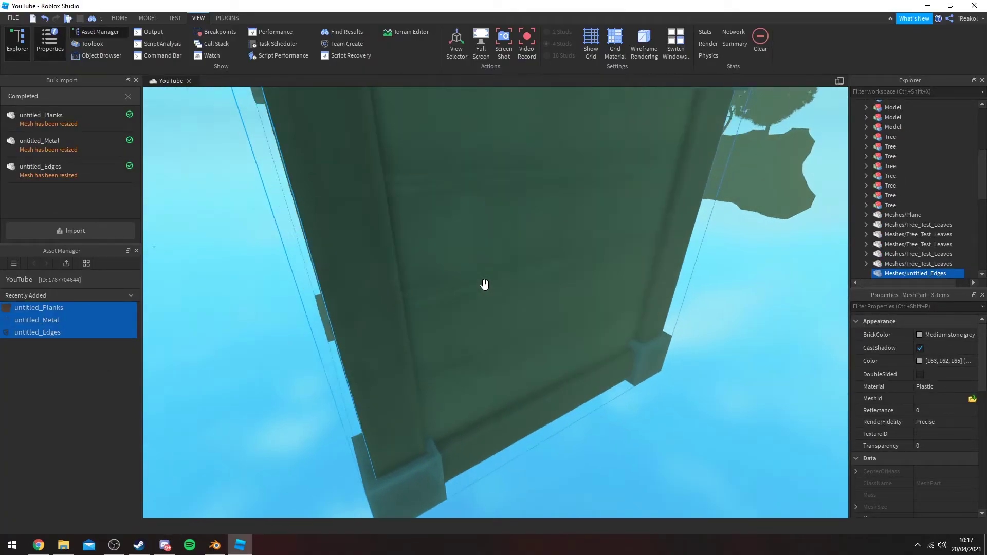
{"action": "right_click_drag", "start_coordinate": [485, 285], "coordinate": [485, 284]}
{"action": "left_click", "coordinate": [120, 19]}
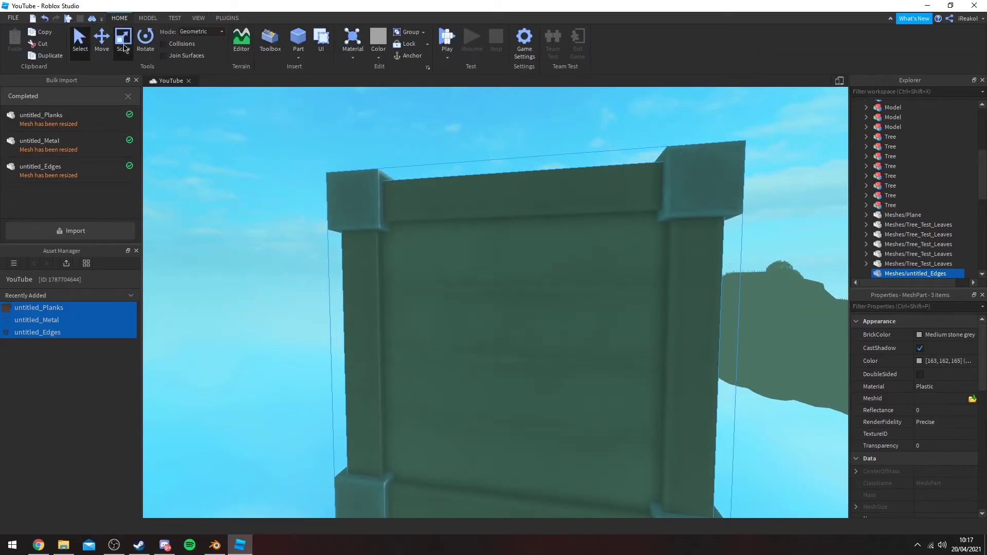
{"action": "left_click", "coordinate": [123, 38]}
{"action": "scroll", "coordinate": [507, 353], "scroll_direction": "down", "scroll_amount": 5}
{"action": "right_click_drag", "start_coordinate": [507, 353], "coordinate": [375, 326]}
{"action": "scroll", "coordinate": [572, 348], "scroll_direction": "up", "scroll_amount": 5}
{"action": "scroll", "coordinate": [424, 278], "scroll_direction": "down", "scroll_amount": 3}
{"action": "key", "text": "f"}
{"action": "left_click", "coordinate": [403, 343]}
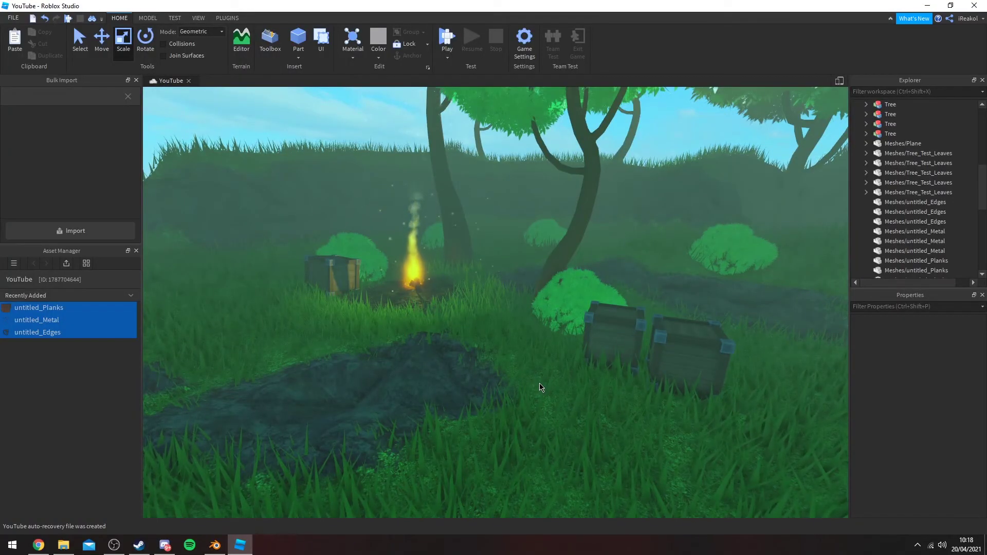